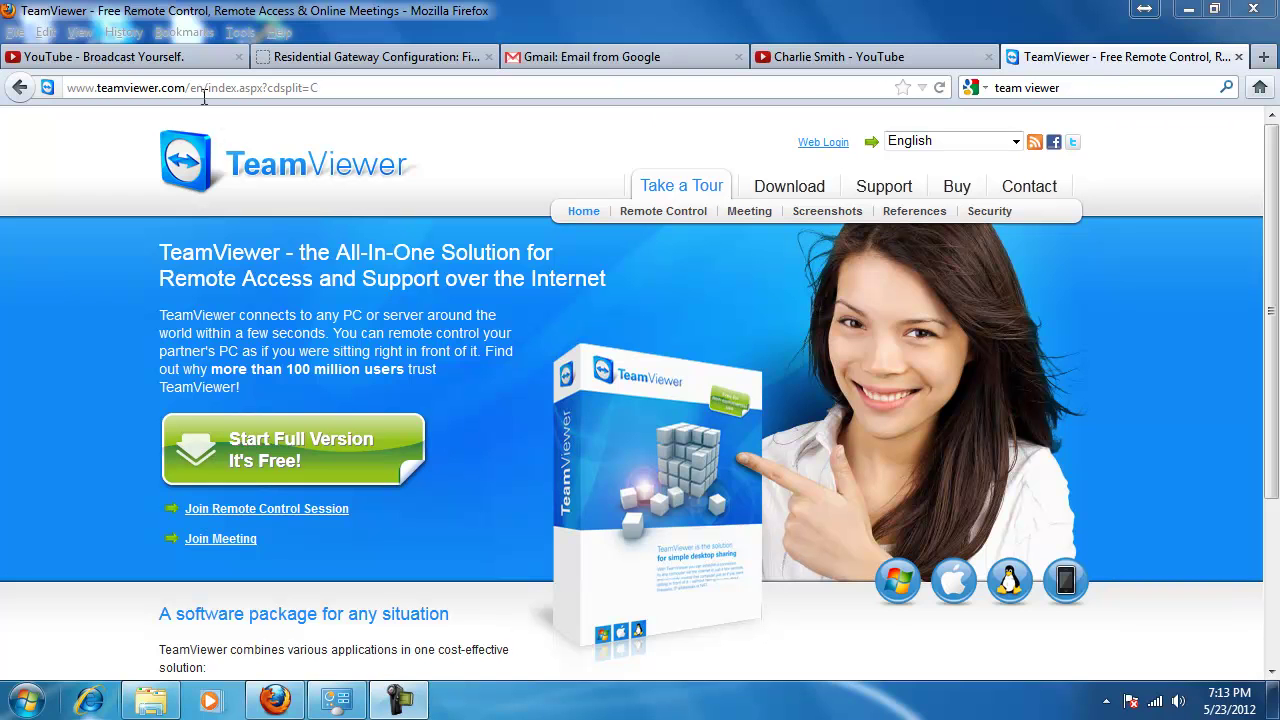
pyautogui.click(197, 88)
pyautogui.click(193, 88)
pyautogui.moveTo(193, 88); pyautogui.dragTo(380, 88)
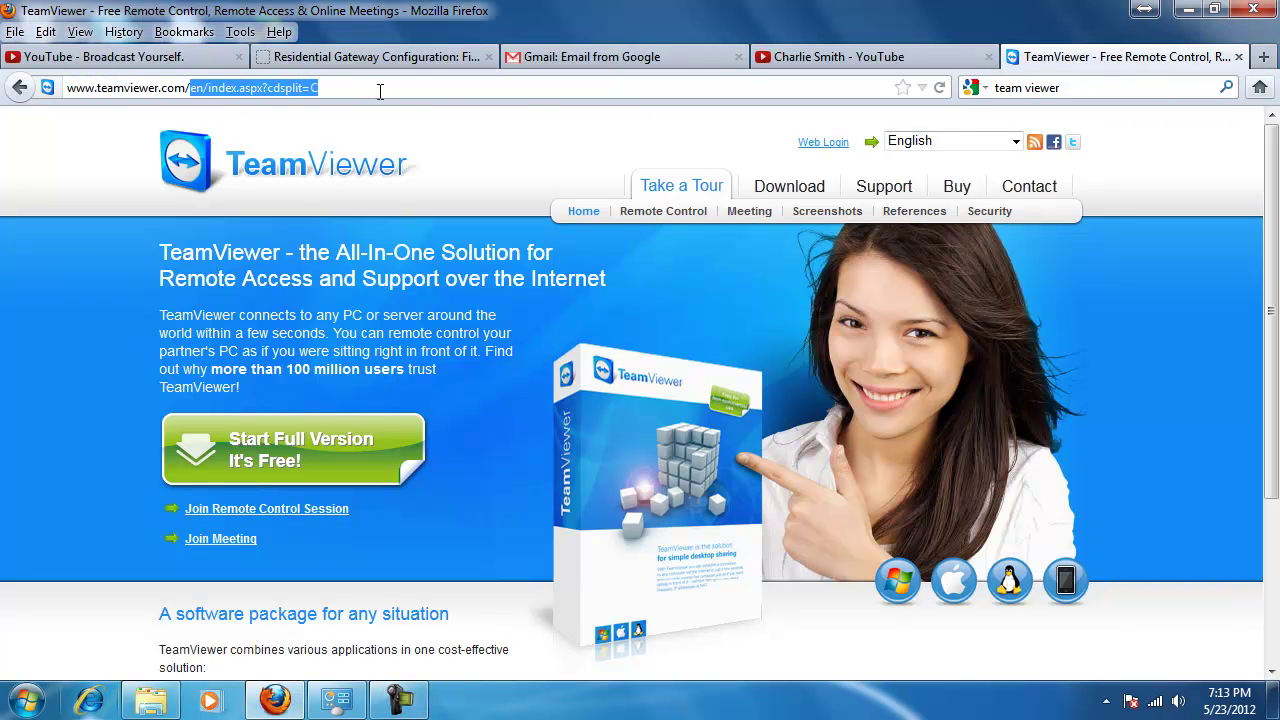
pyautogui.press('BackSpace')
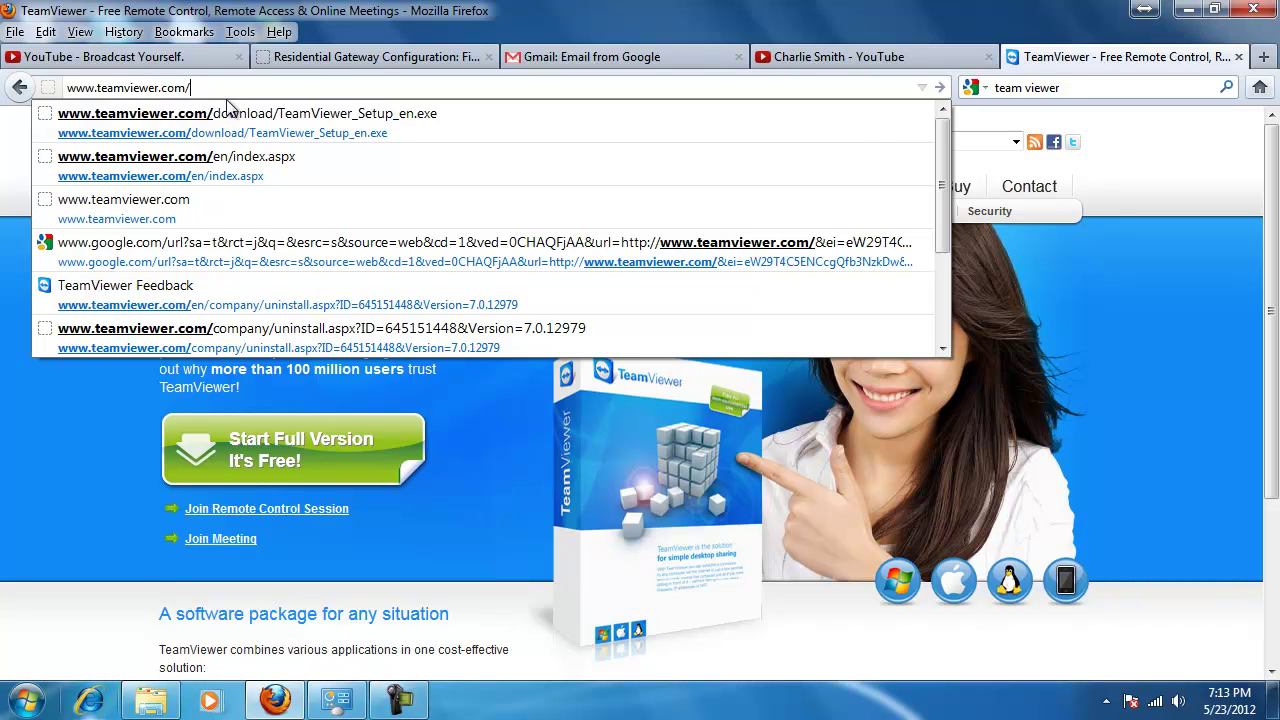
pyautogui.press('Return')
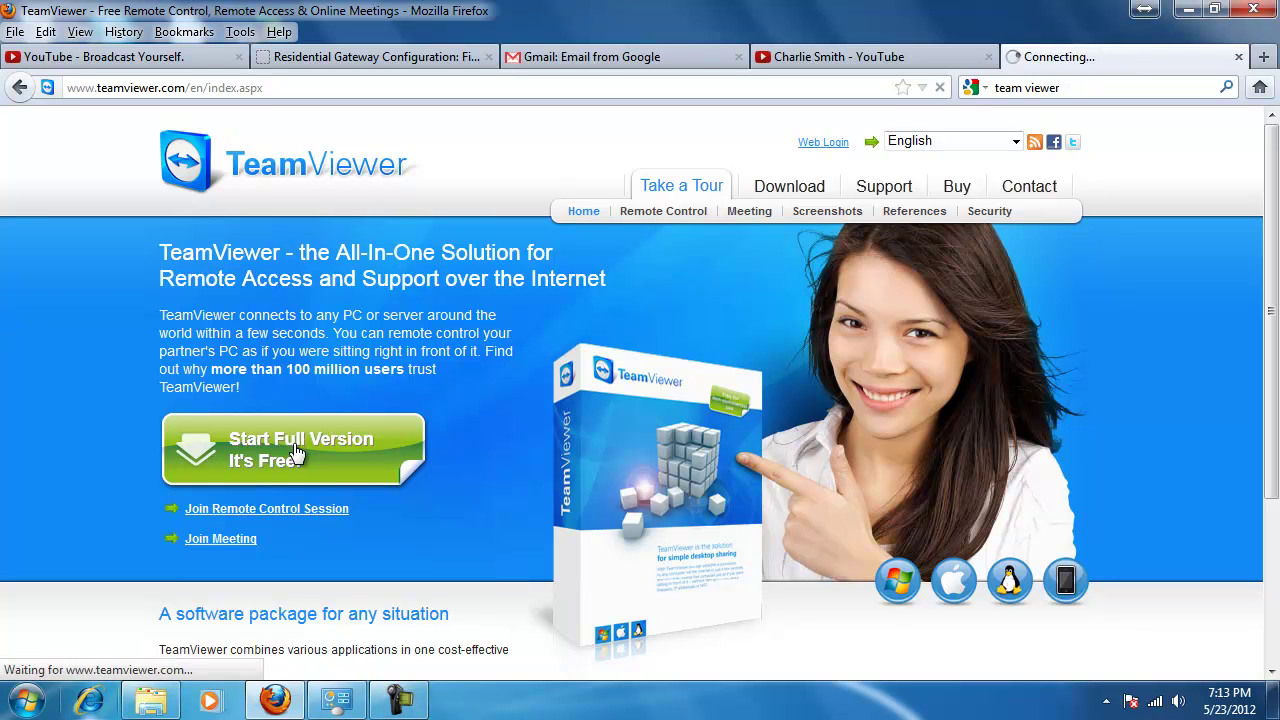
# - Download the free full version of TeamViewer, saving TeamViewer_Setup_en.exe, and close the download list
pyautogui.click(295, 452)
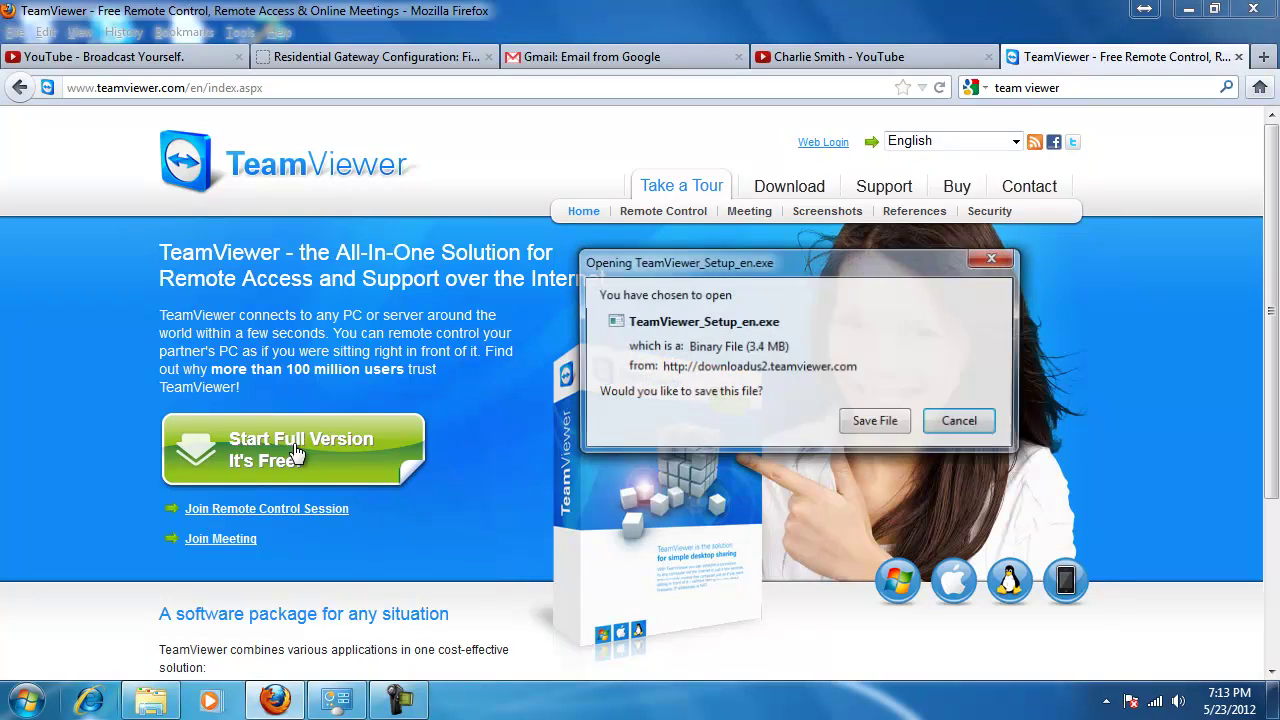
pyautogui.click(878, 432)
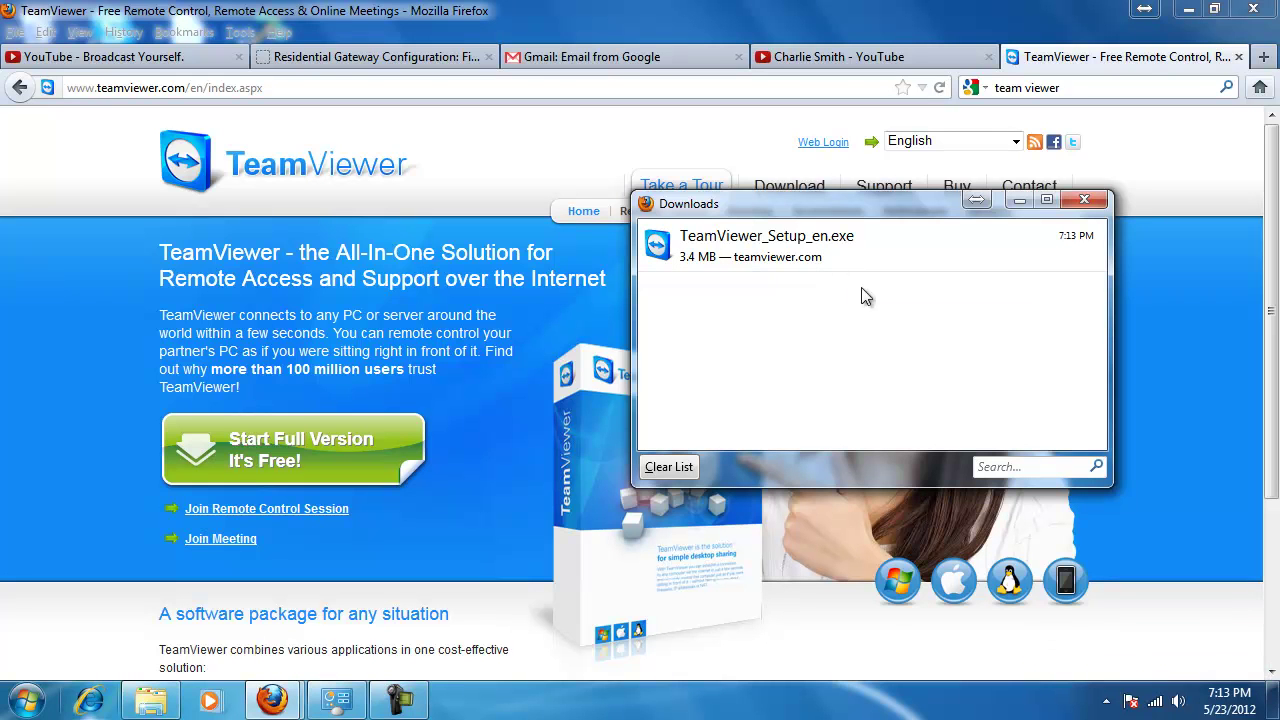
pyautogui.click(784, 250)
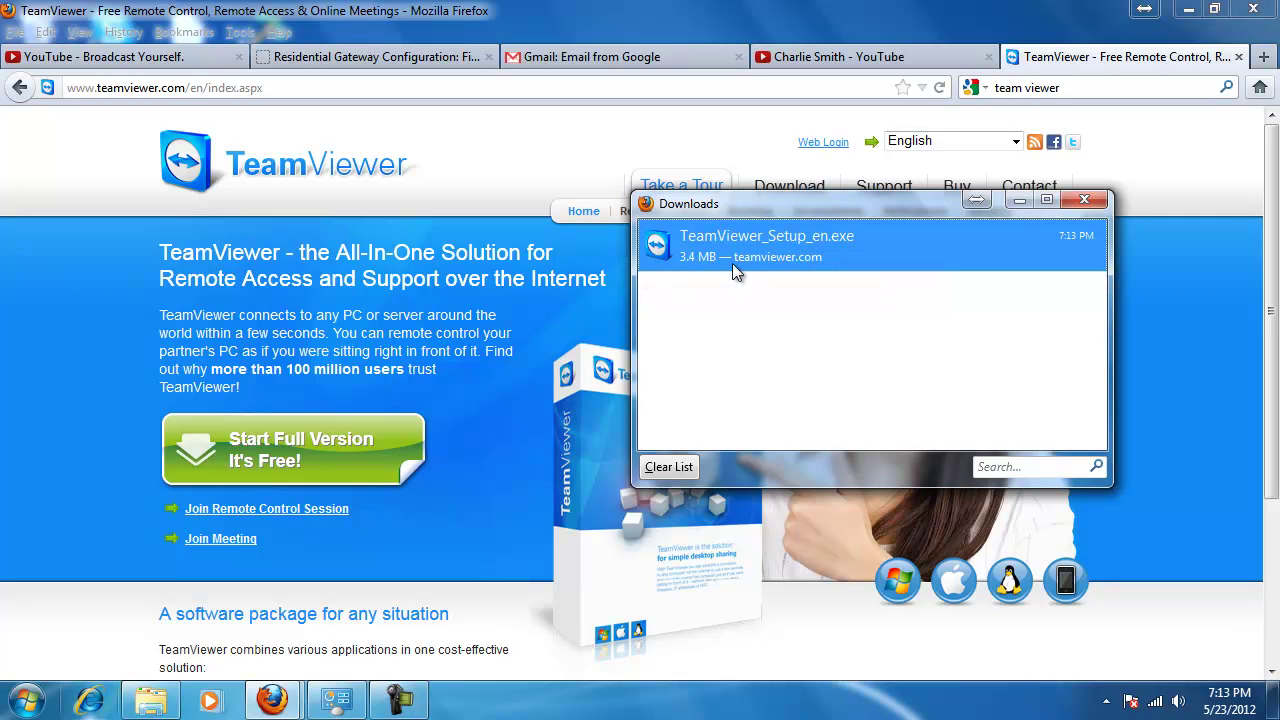
pyautogui.click(1100, 201)
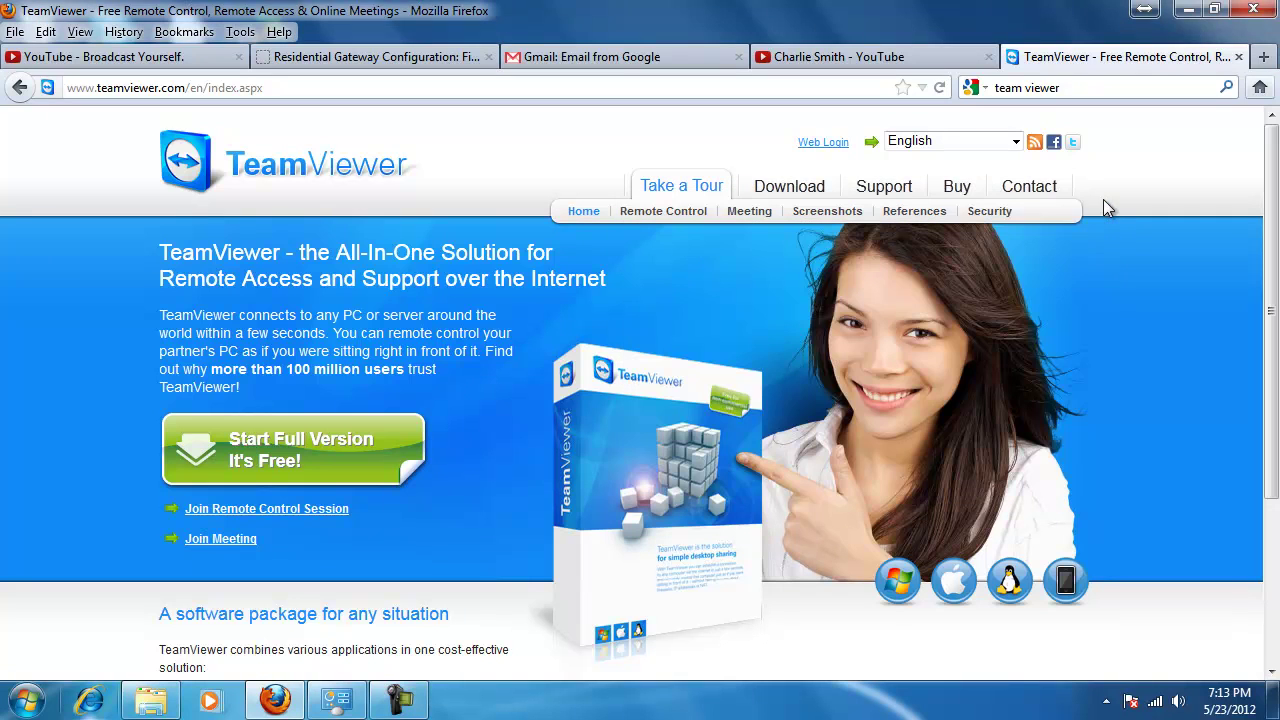
# - Open the computer's Downloads folder and select the TeamViewer_Setup_en file
pyautogui.click(26, 703)
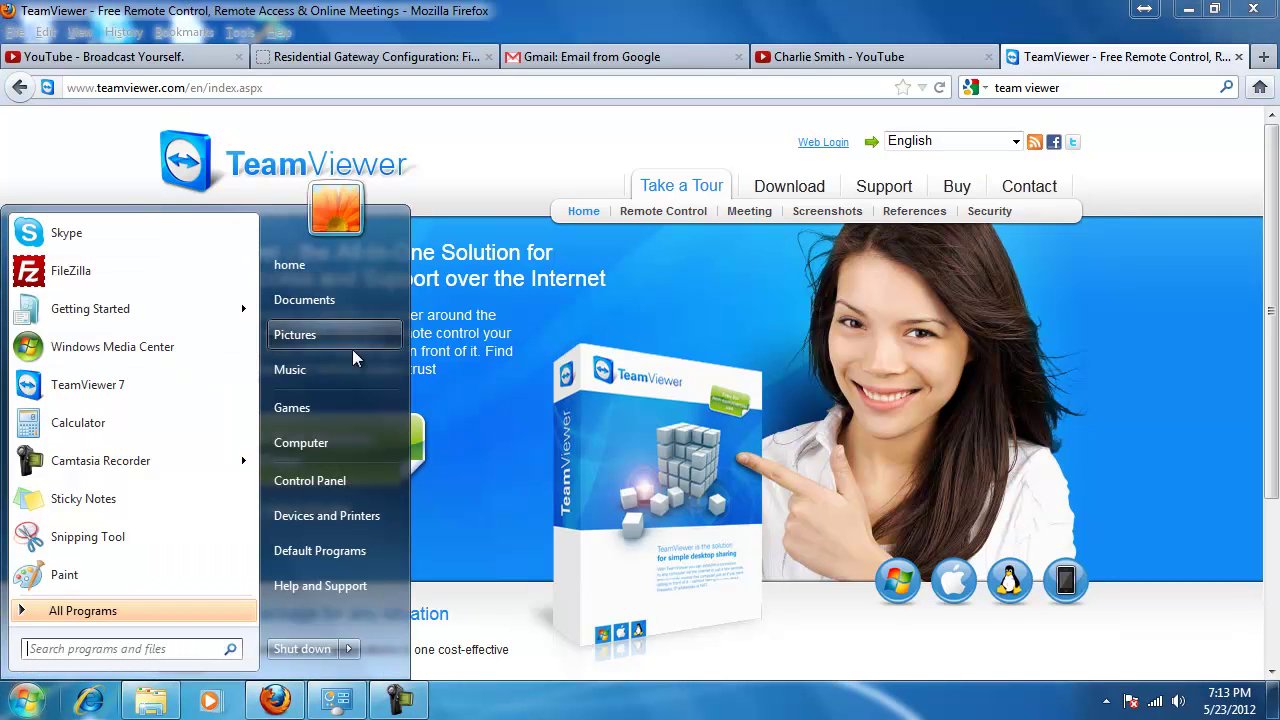
pyautogui.click(347, 297)
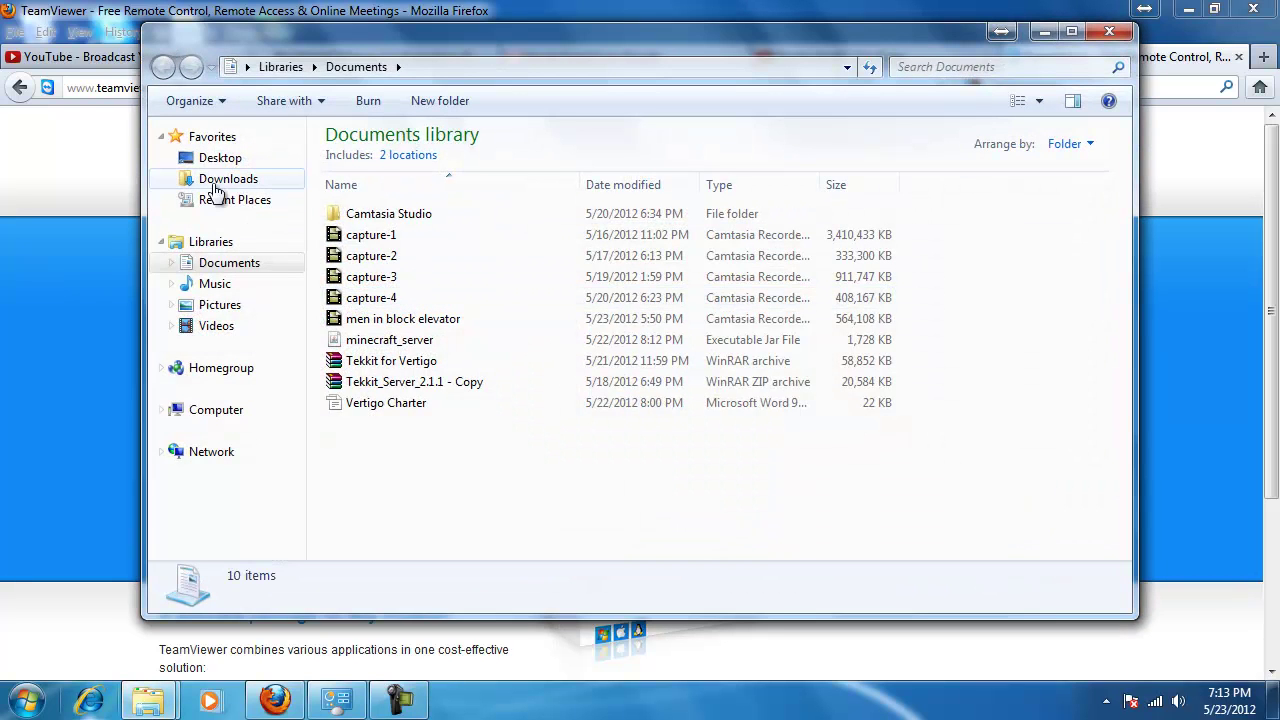
pyautogui.click(228, 179)
pyautogui.click(407, 391)
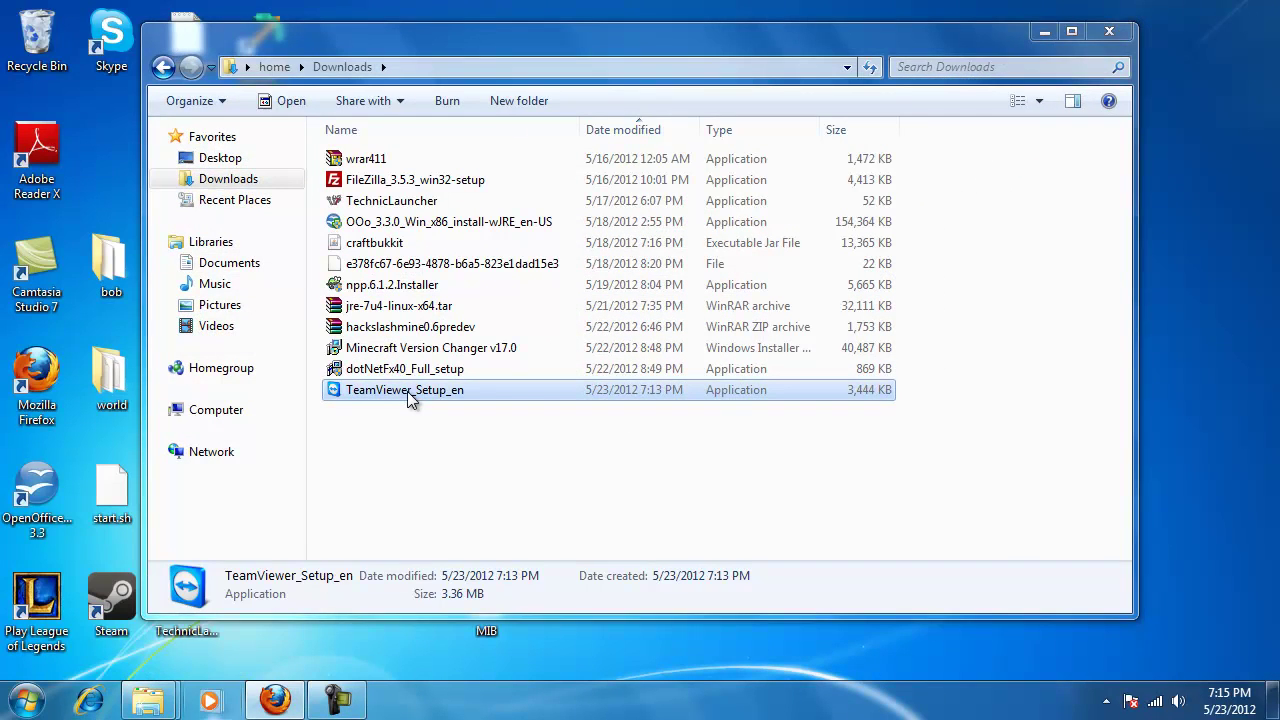
# - Launch the TeamViewer_Setup_en installer and allow it to run despite the security warning
pyautogui.moveTo(536, 431); pyautogui.dragTo(510, 176)
pyautogui.click(566, 537)
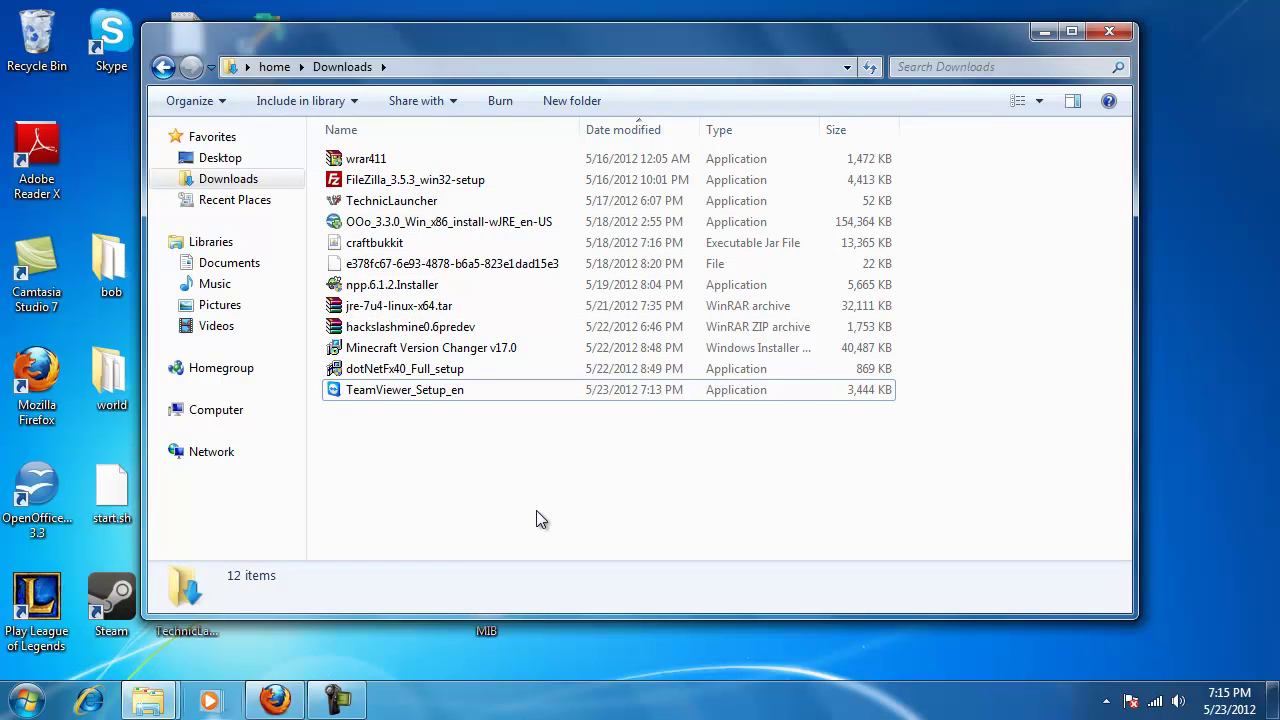
pyautogui.click(421, 393)
pyautogui.doubleClick(423, 392)
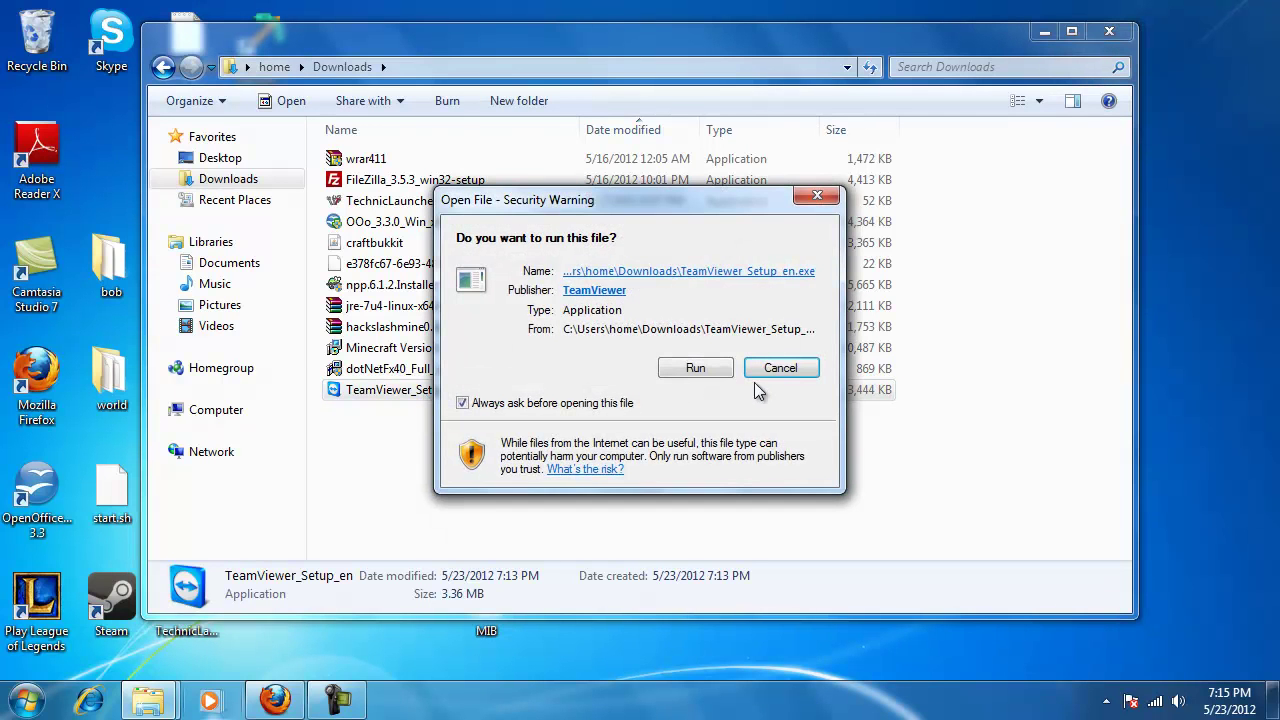
pyautogui.click(695, 369)
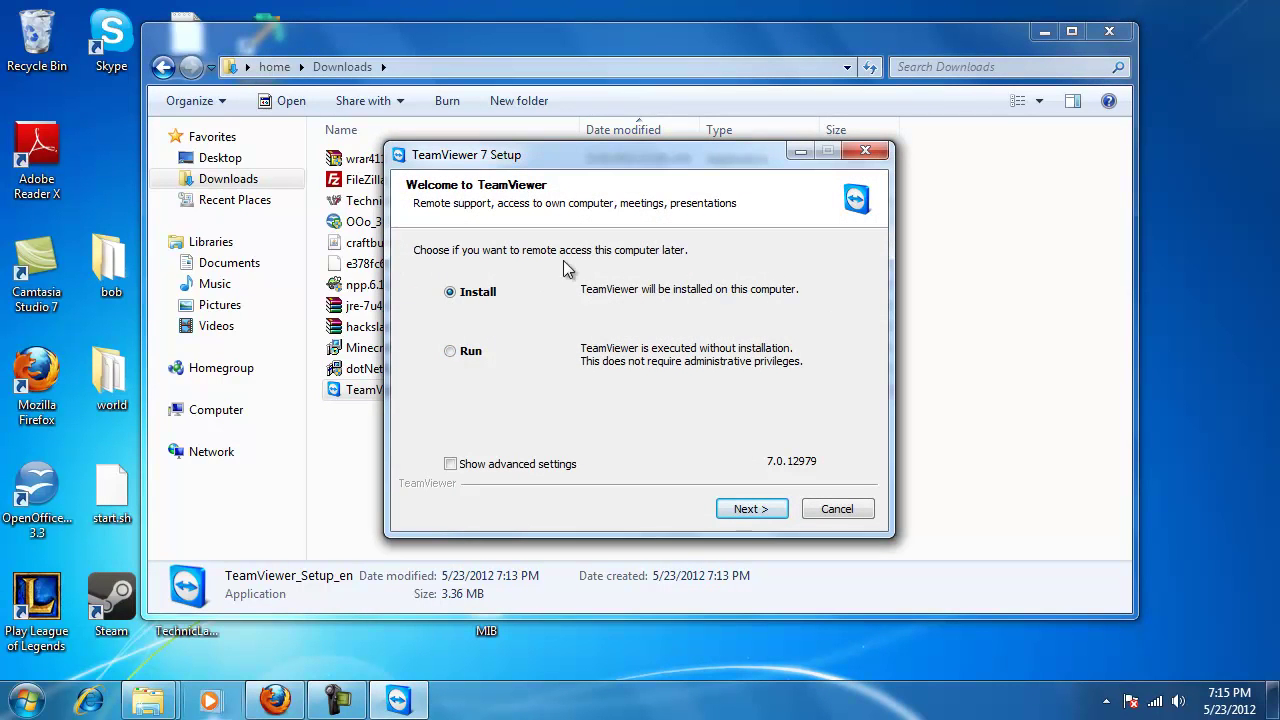
# - Choose to install TeamViewer with advanced settings shown, for personal / non-commercial use
pyautogui.click(530, 470)
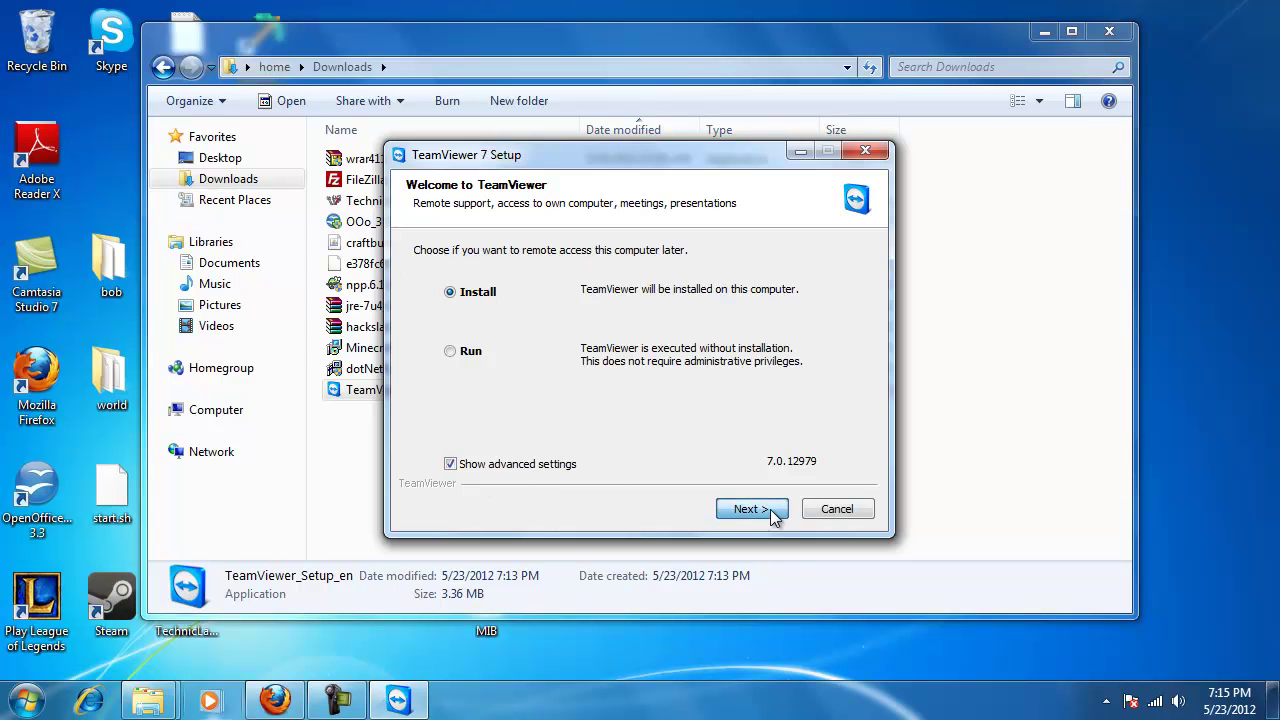
pyautogui.click(752, 510)
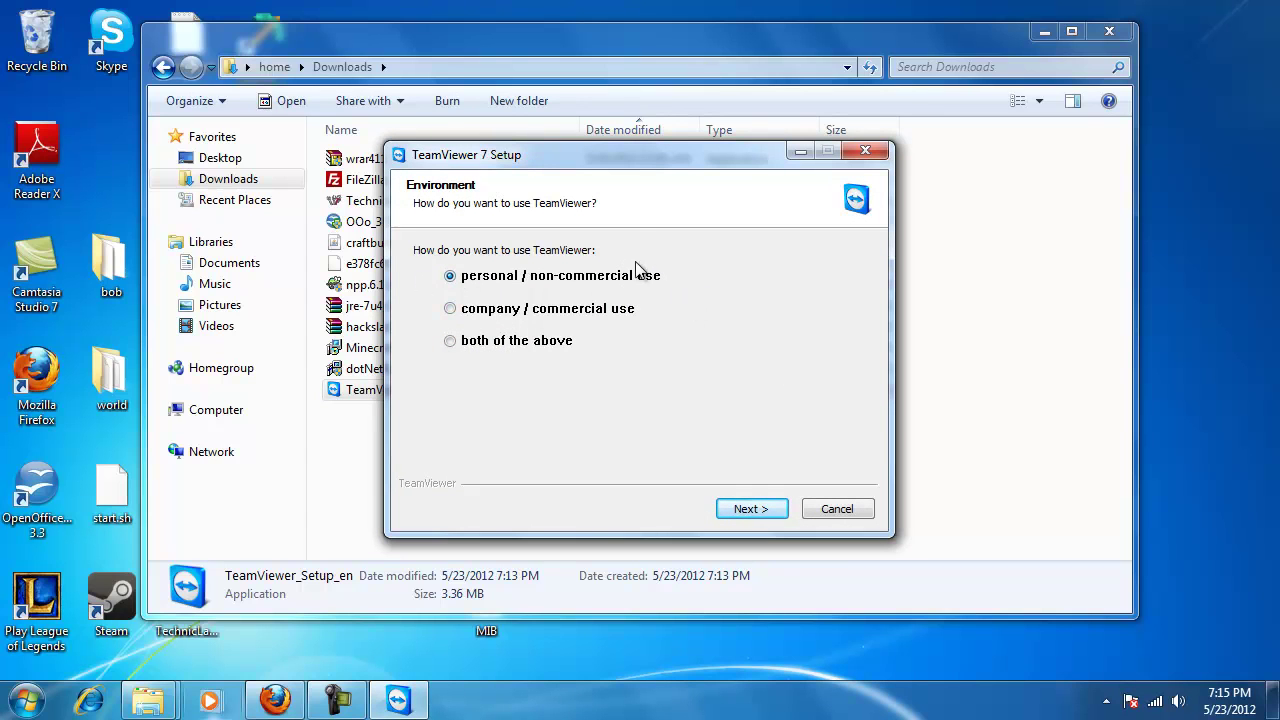
pyautogui.click(766, 518)
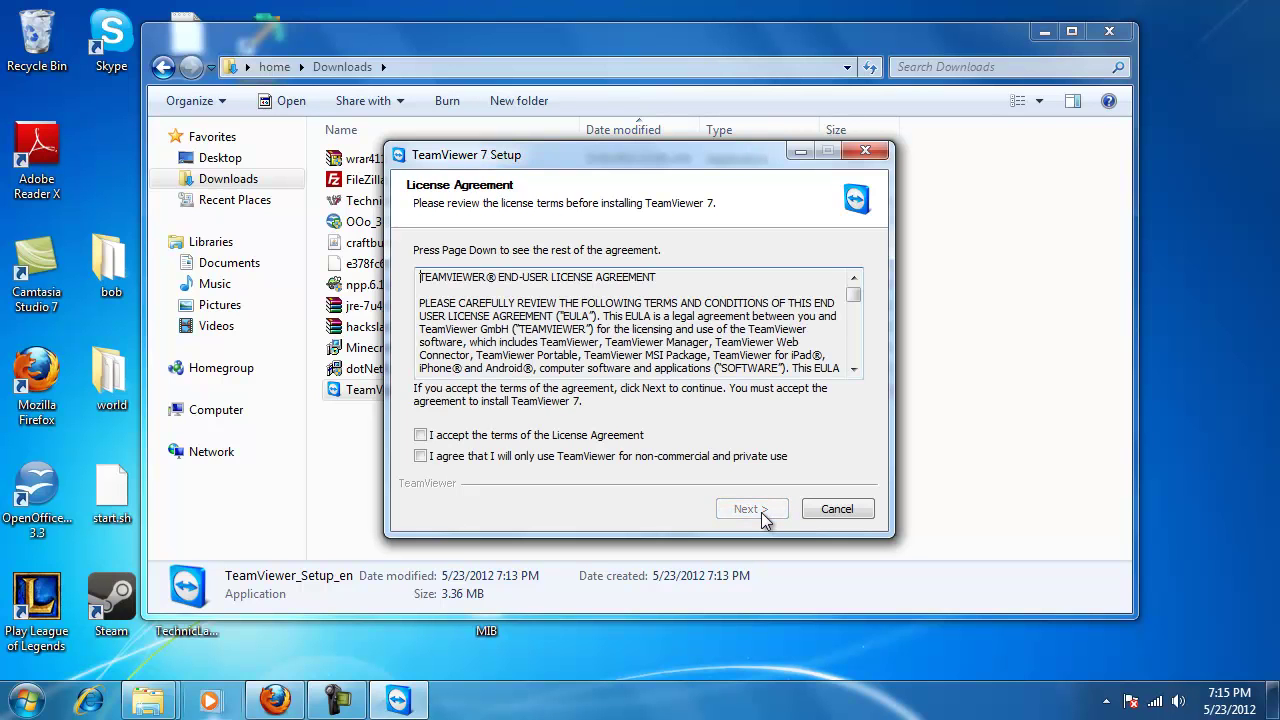
# - Accept the license terms and agree to non-commercial and private use only, proceeding to the installation type
pyautogui.click(460, 438)
pyautogui.click(443, 453)
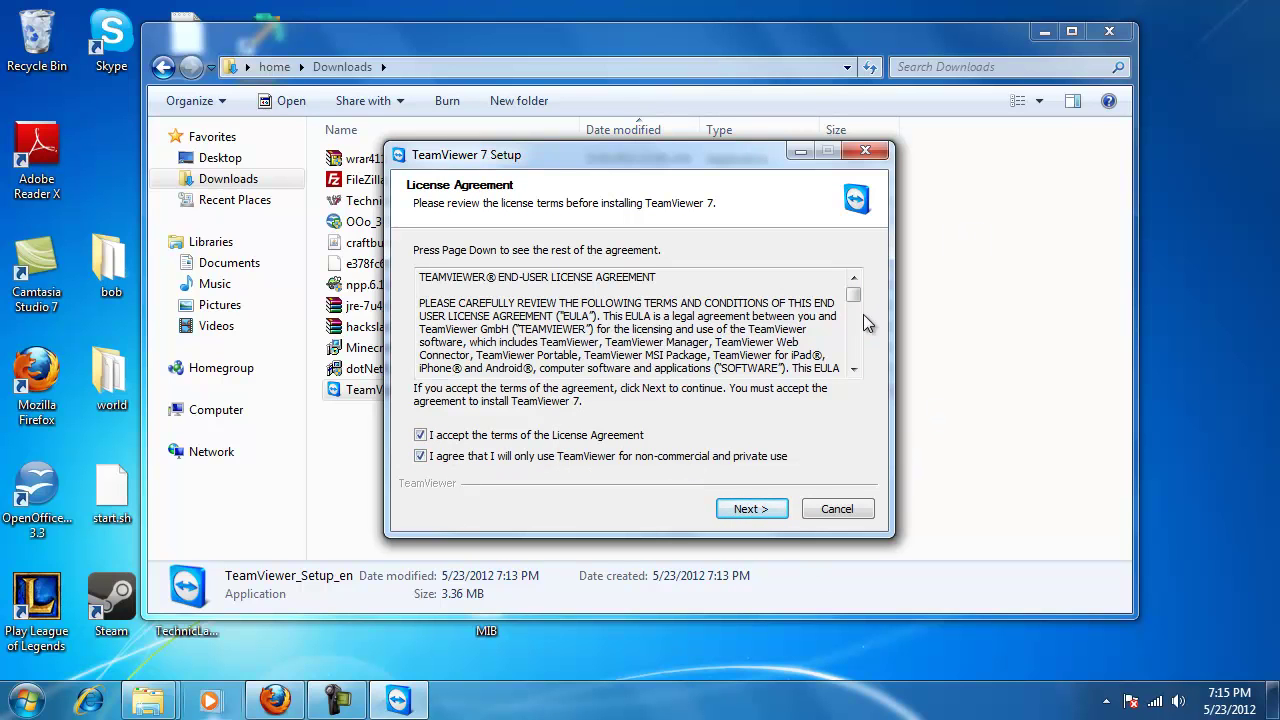
pyautogui.moveTo(855, 300); pyautogui.dragTo(859, 239)
pyautogui.click(752, 512)
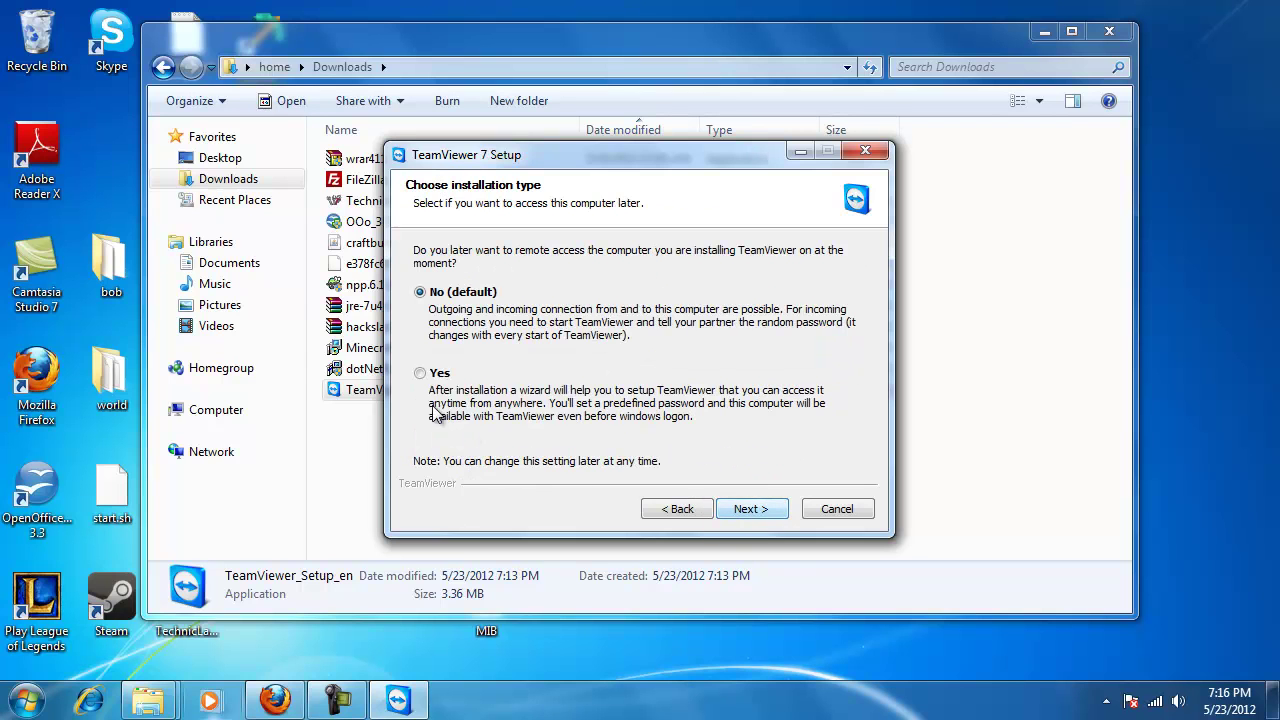
# - Set the installation type to Yes for remote access to this computer and keep full access as the access control mode
pyautogui.click(450, 381)
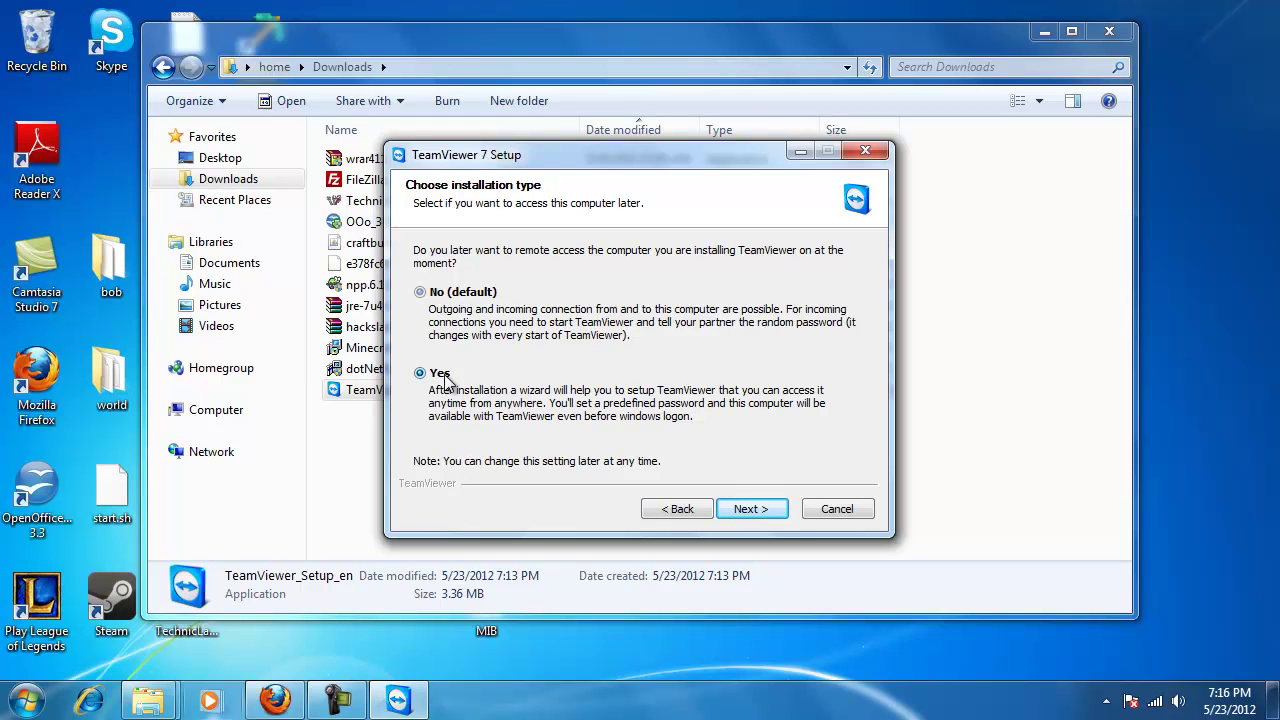
pyautogui.click(776, 522)
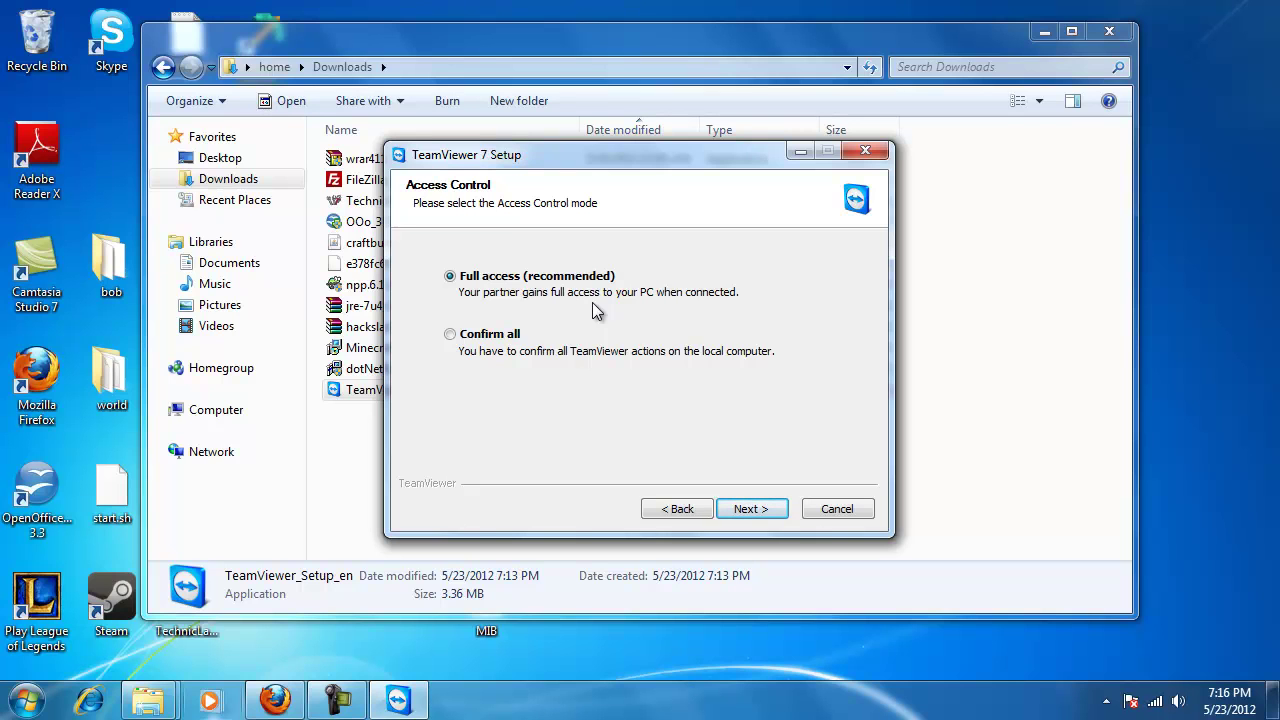
pyautogui.click(772, 512)
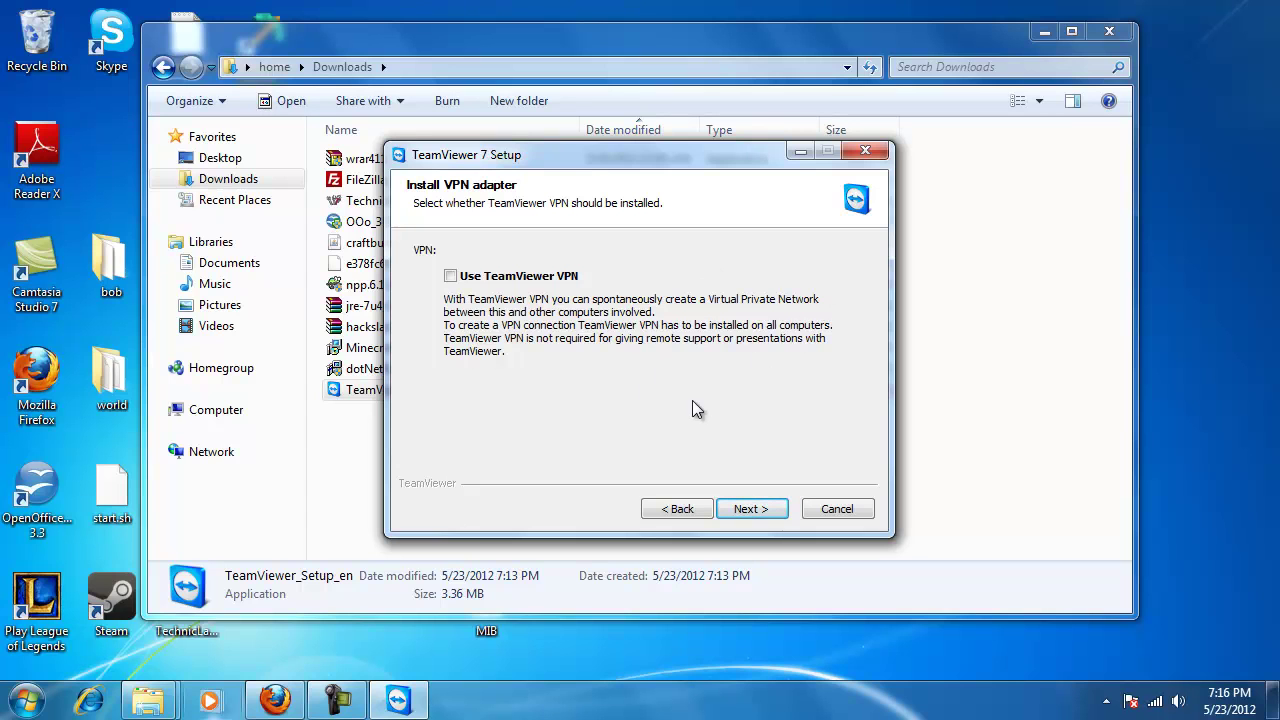
# - Finish the installation without TeamViewer VPN, keeping the default destination folder and the TeamViewer 7 Start menu folder
pyautogui.click(768, 510)
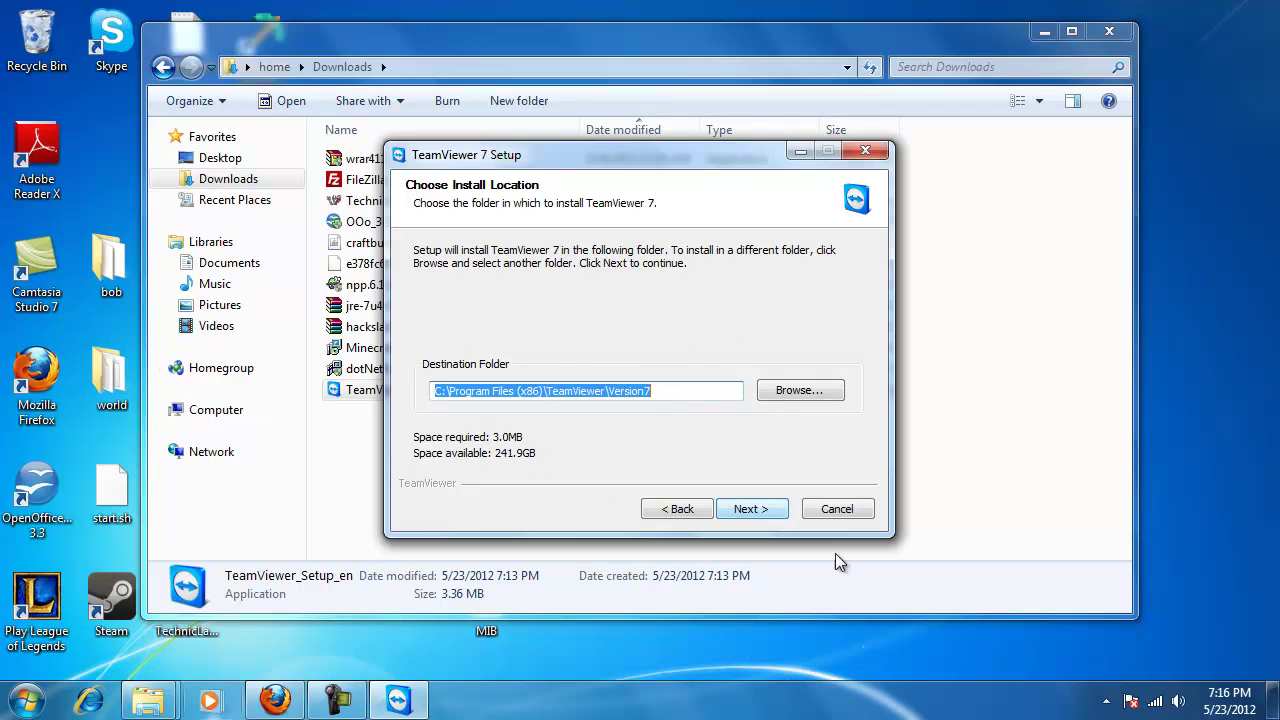
pyautogui.click(768, 510)
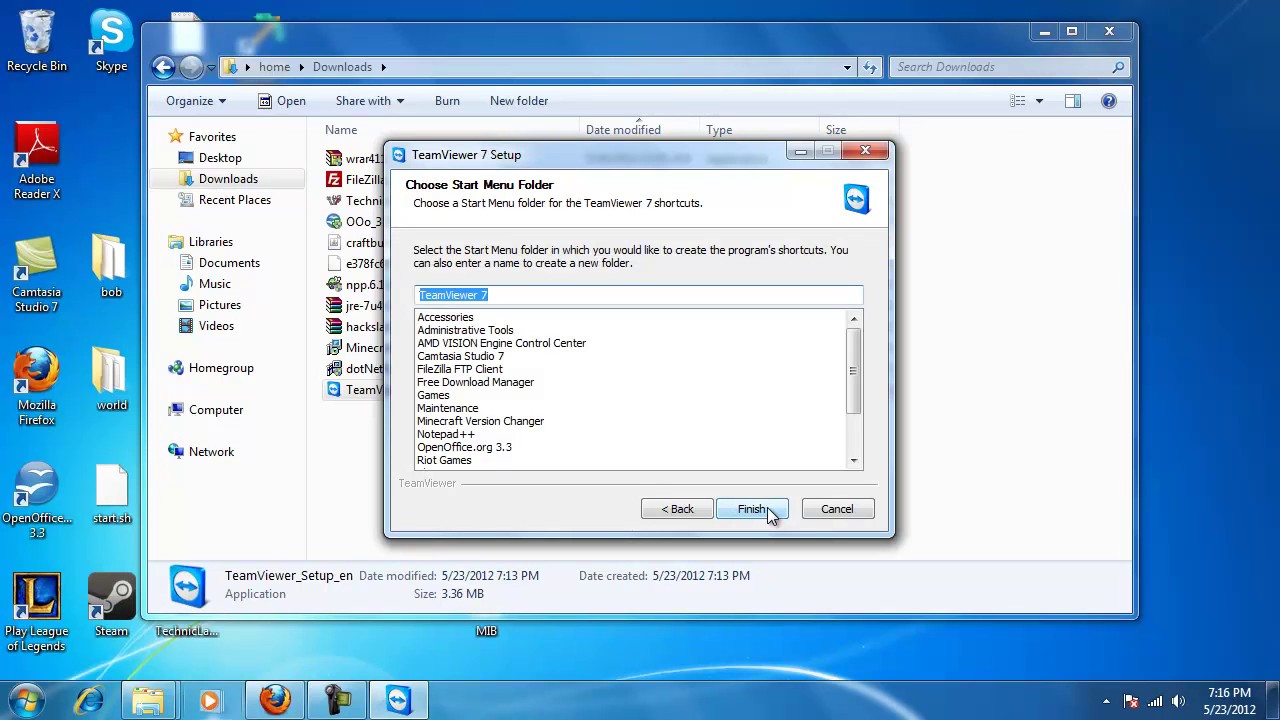
pyautogui.click(767, 507)
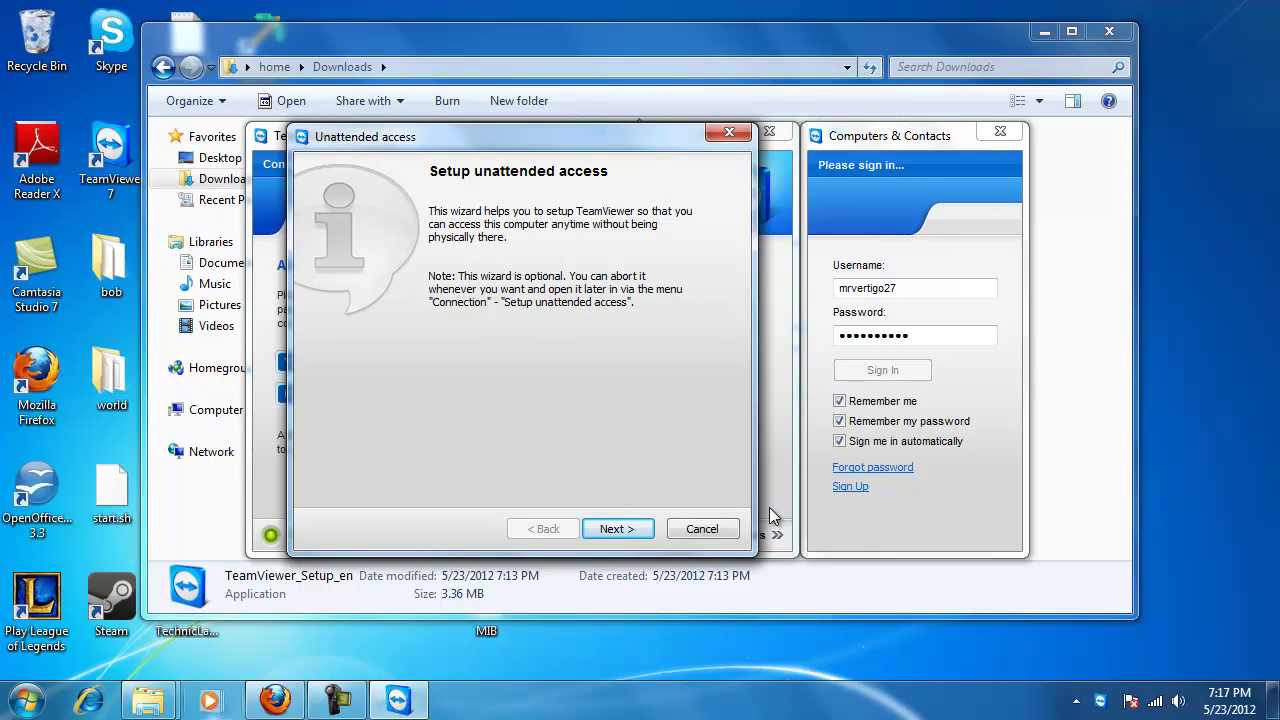
# - Start the unattended access setup, keeping the computer name HOME-PC and the previously defined access password
pyautogui.click(626, 530)
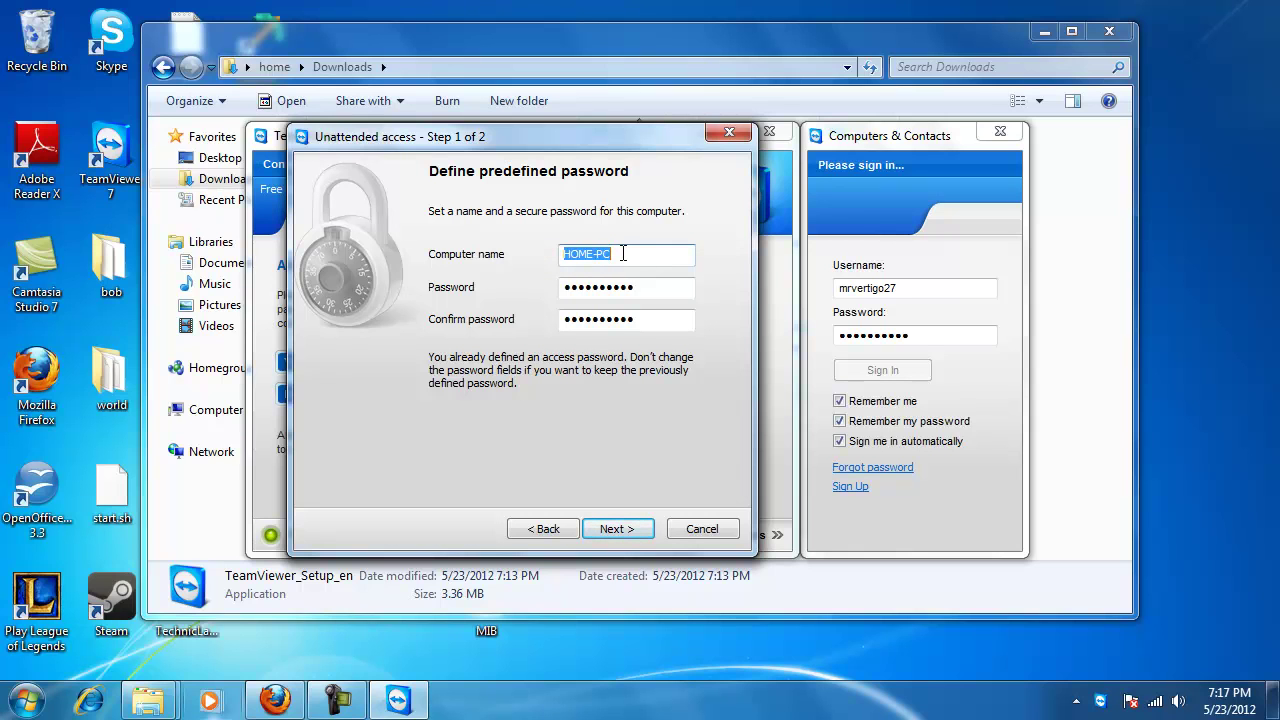
pyautogui.click(671, 289)
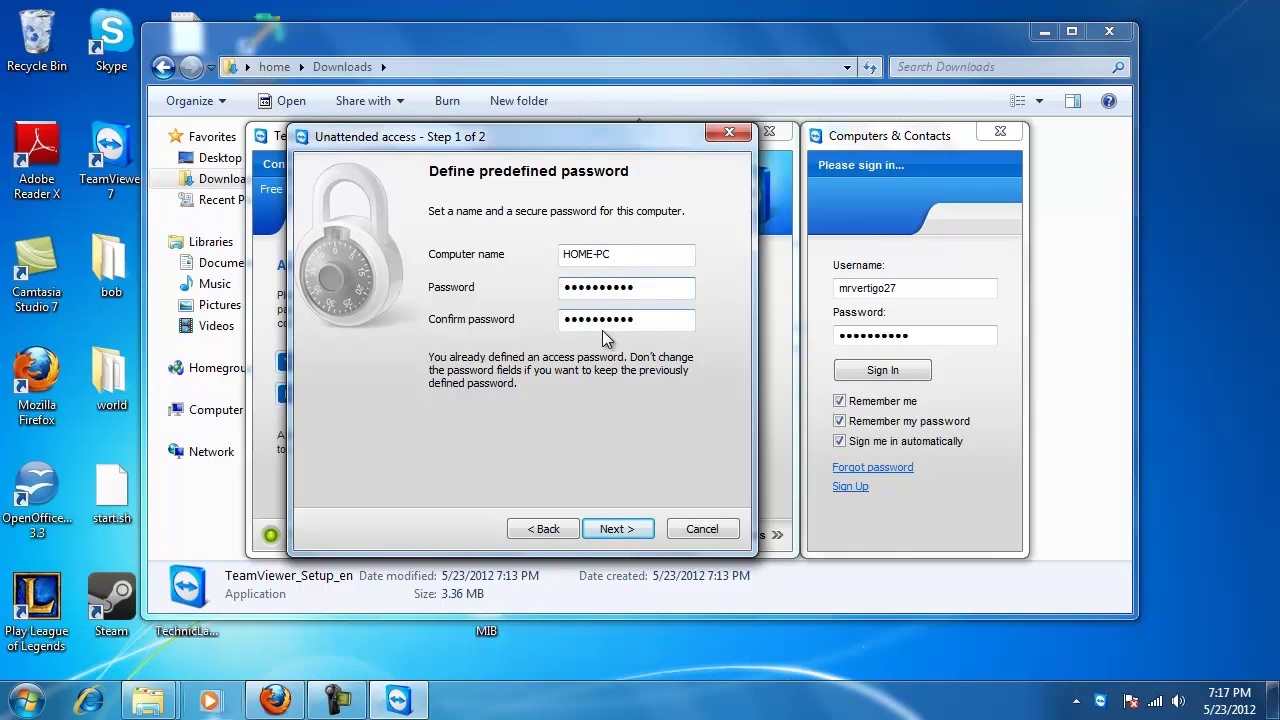
pyautogui.click(616, 529)
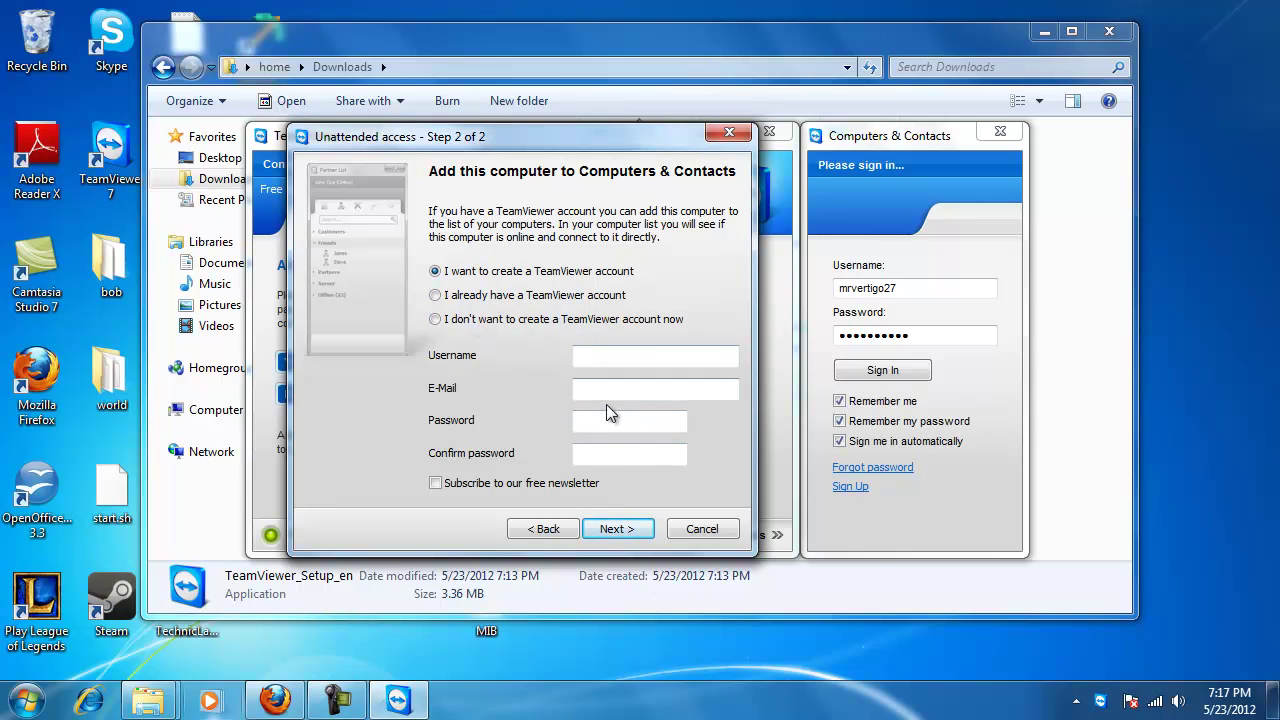
# - Choose not to create a TeamViewer account now and close the unattended access wizard
pyautogui.click(480, 300)
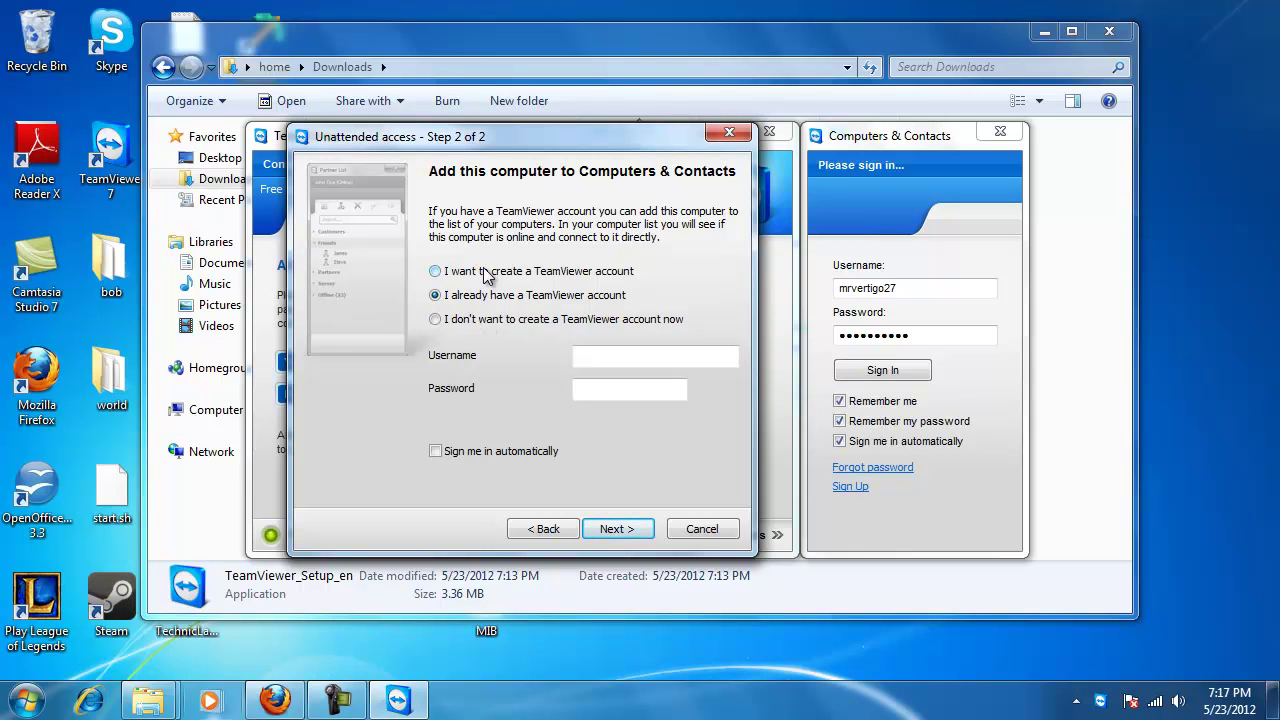
pyautogui.click(483, 322)
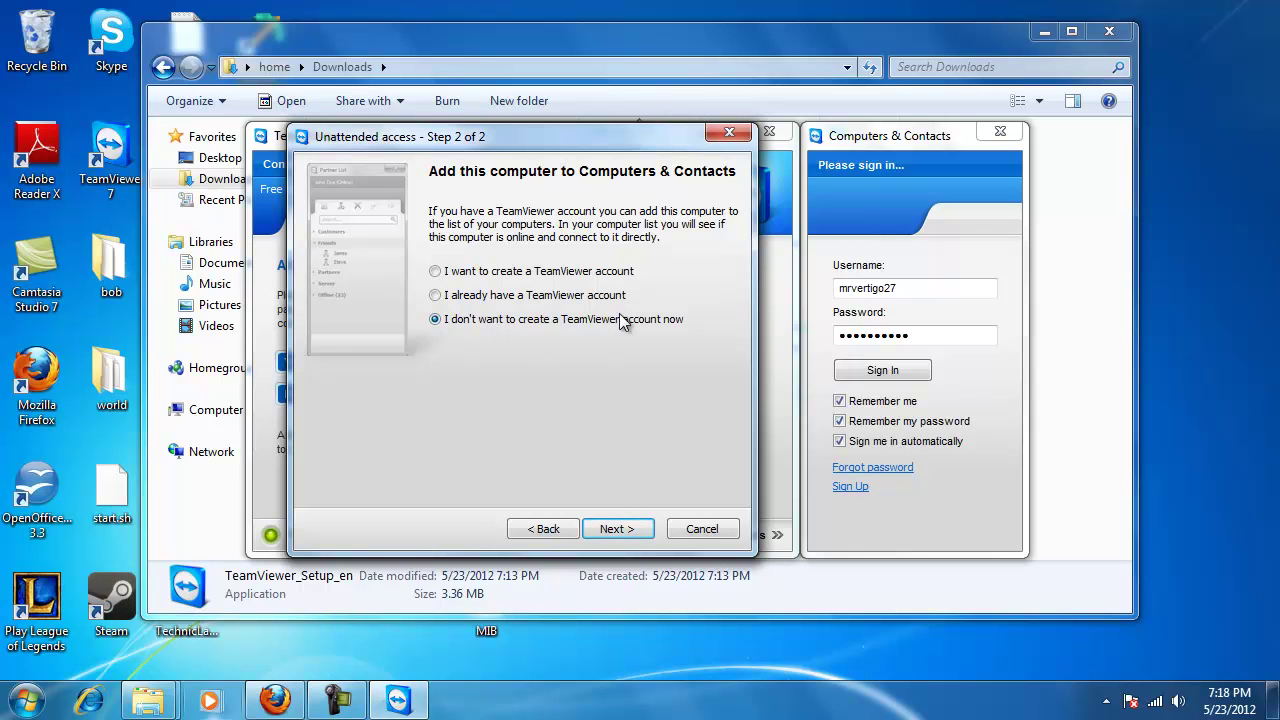
pyautogui.click(736, 524)
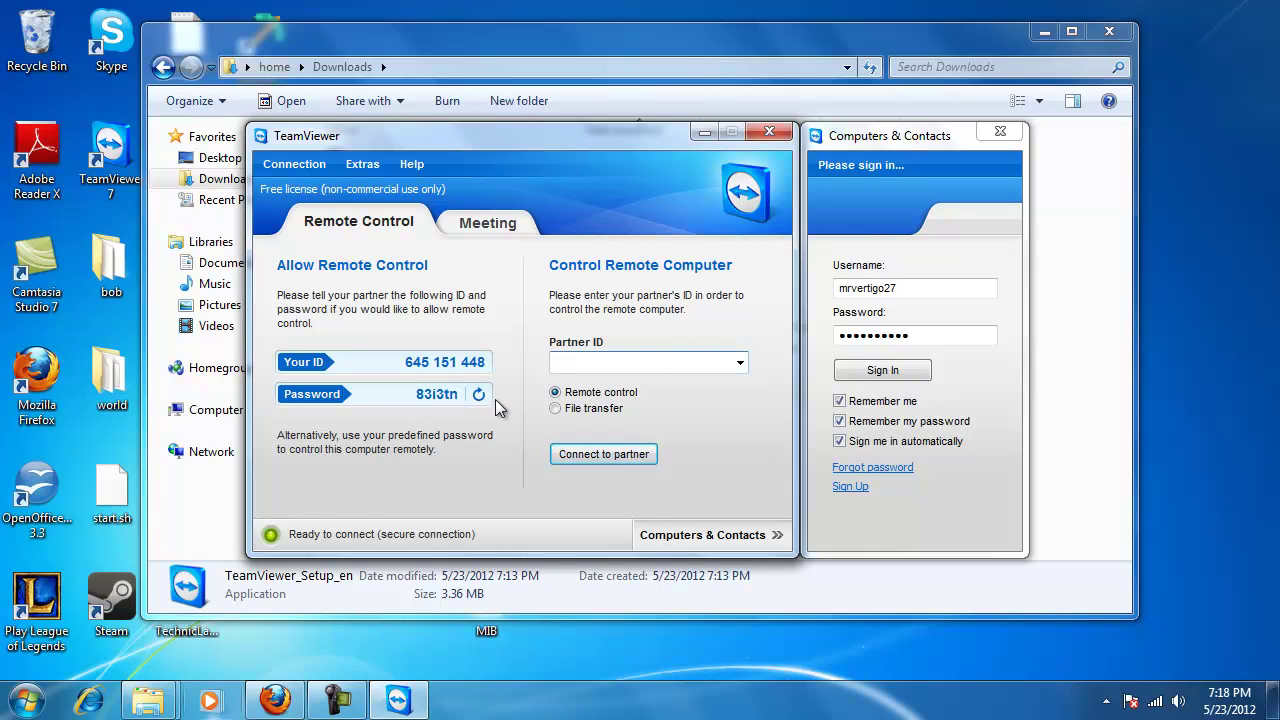
# - Look at this computer's connection ID and password, and review the General TeamViewer options without changing them
pyautogui.moveTo(404, 365); pyautogui.dragTo(458, 394)
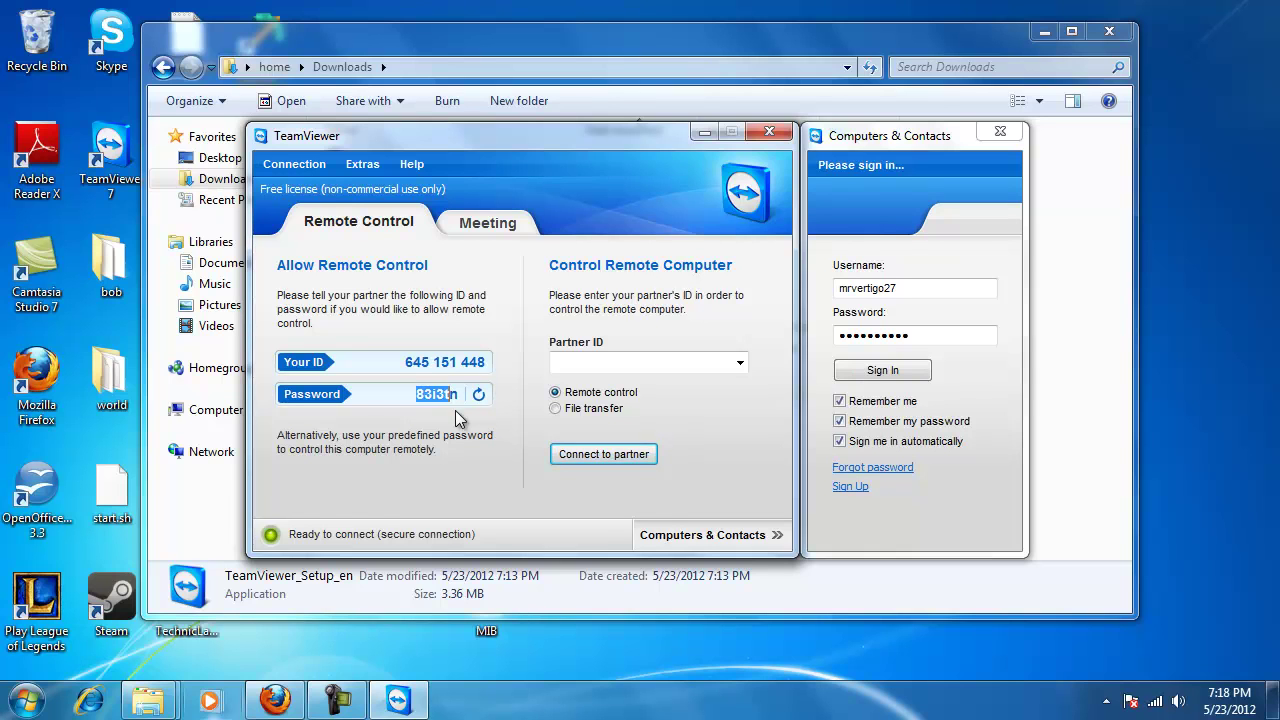
pyautogui.click(318, 164)
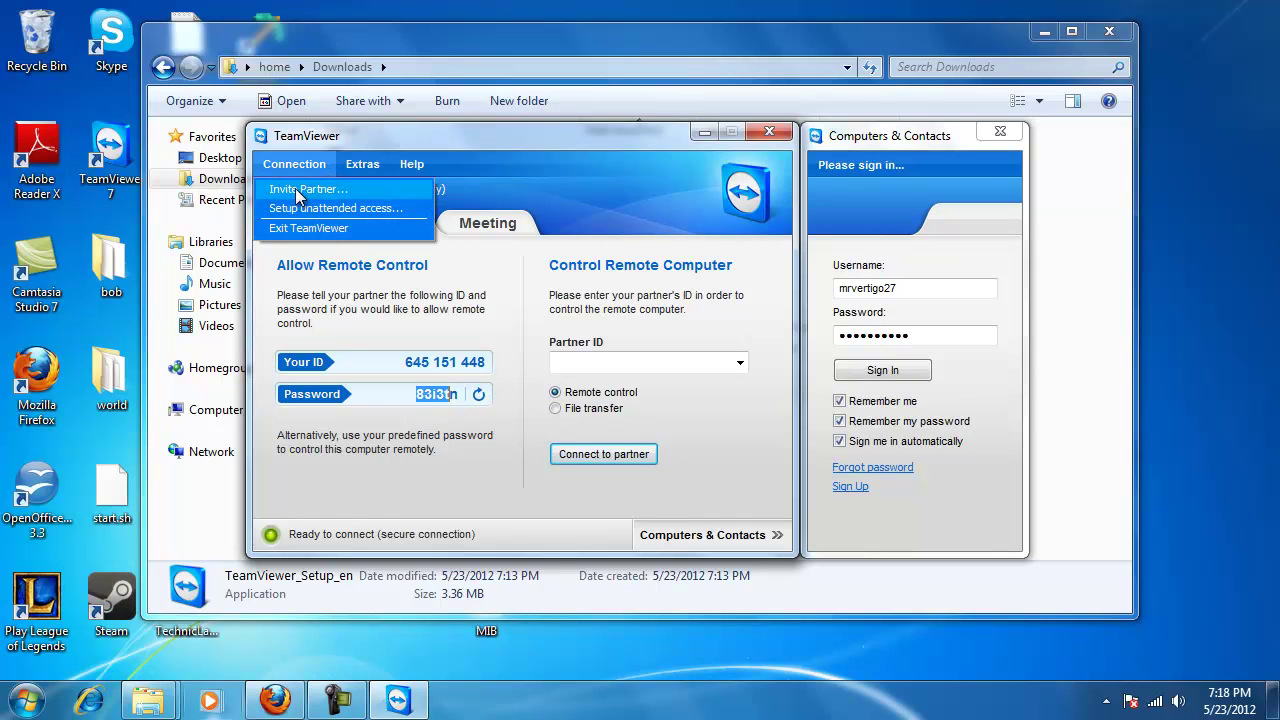
pyautogui.moveTo(362, 164)
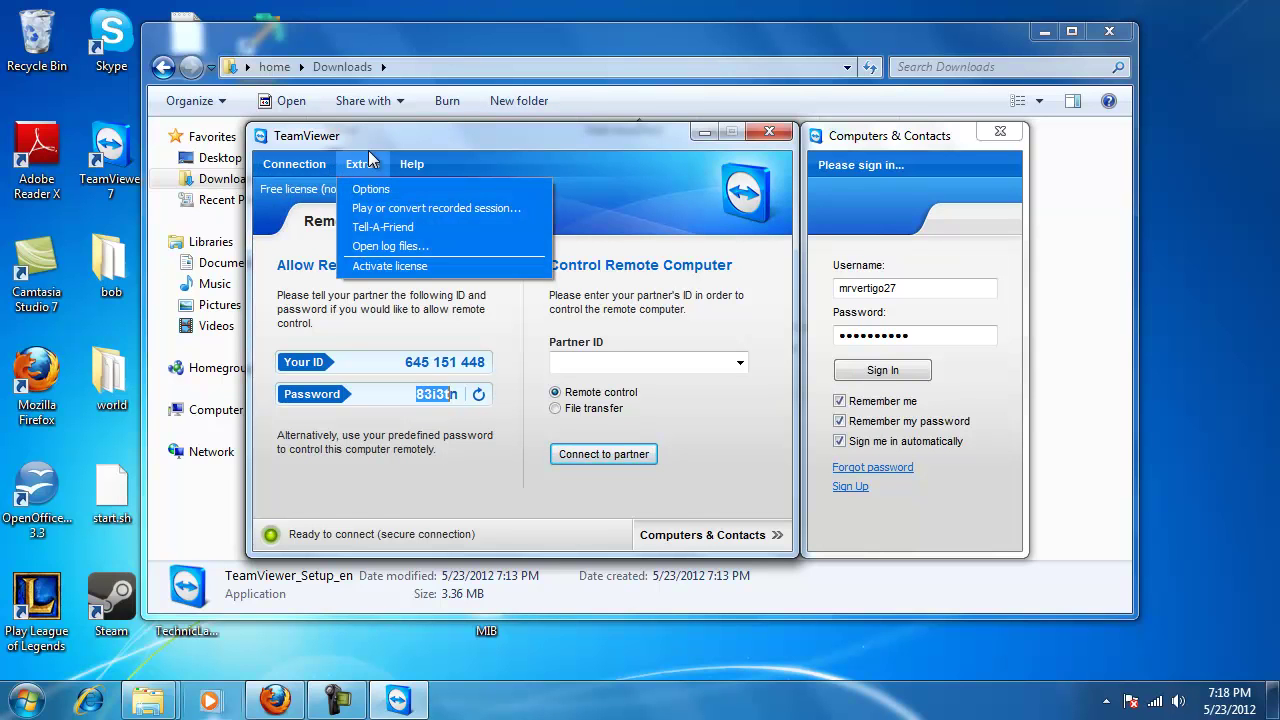
pyautogui.click(416, 189)
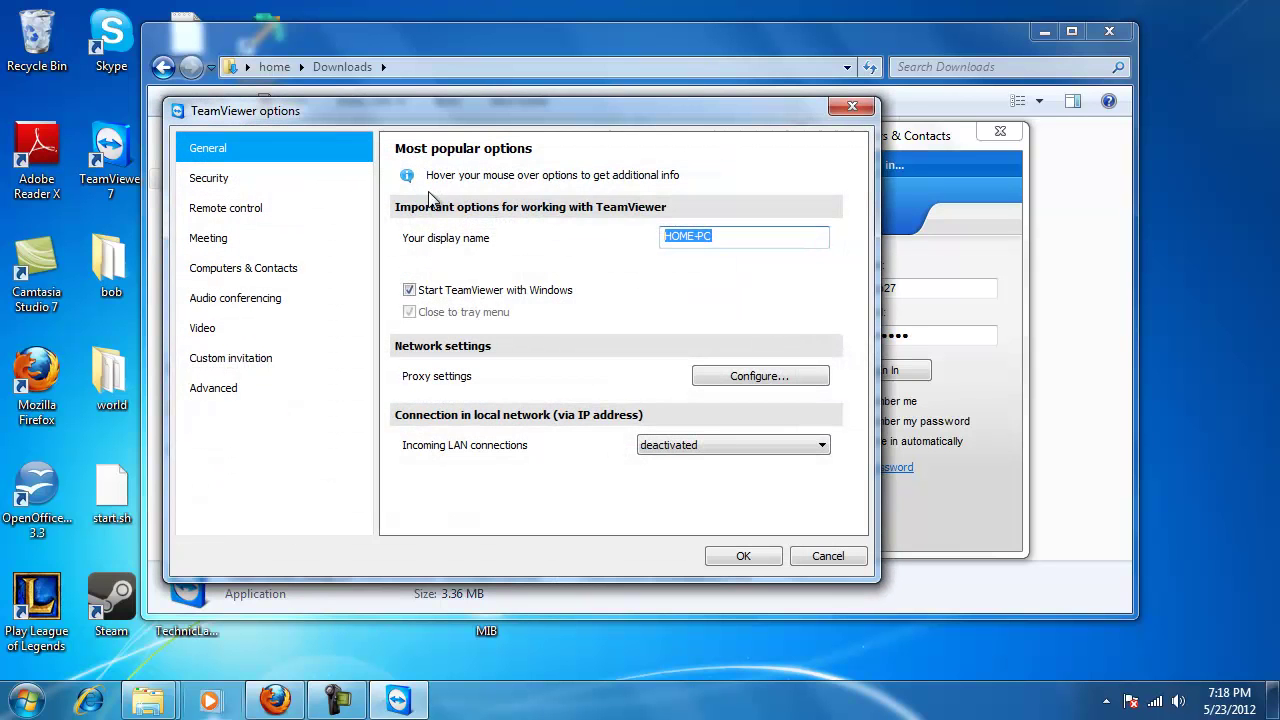
pyautogui.click(852, 106)
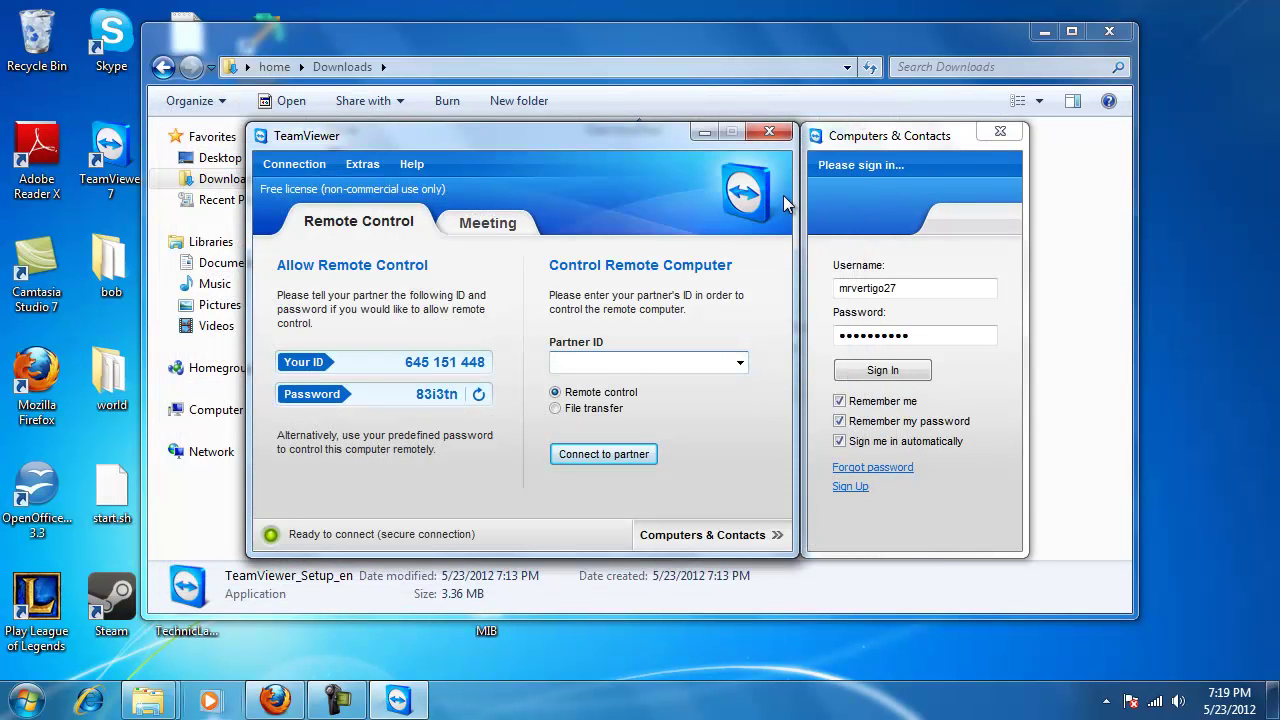